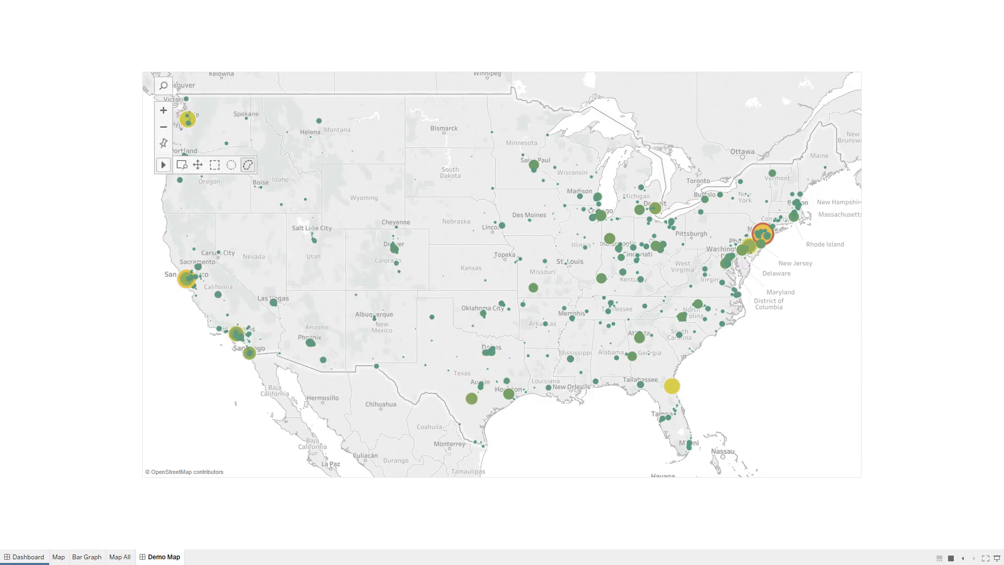
Search the map for the state New York, United States, and reset the map view
click(157, 89)
text(State)
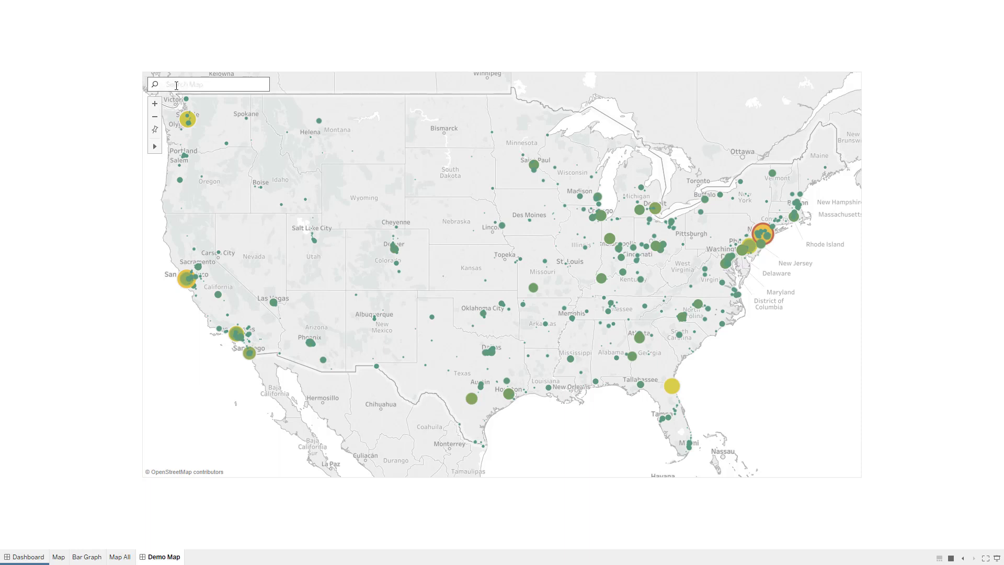
text(New Your)
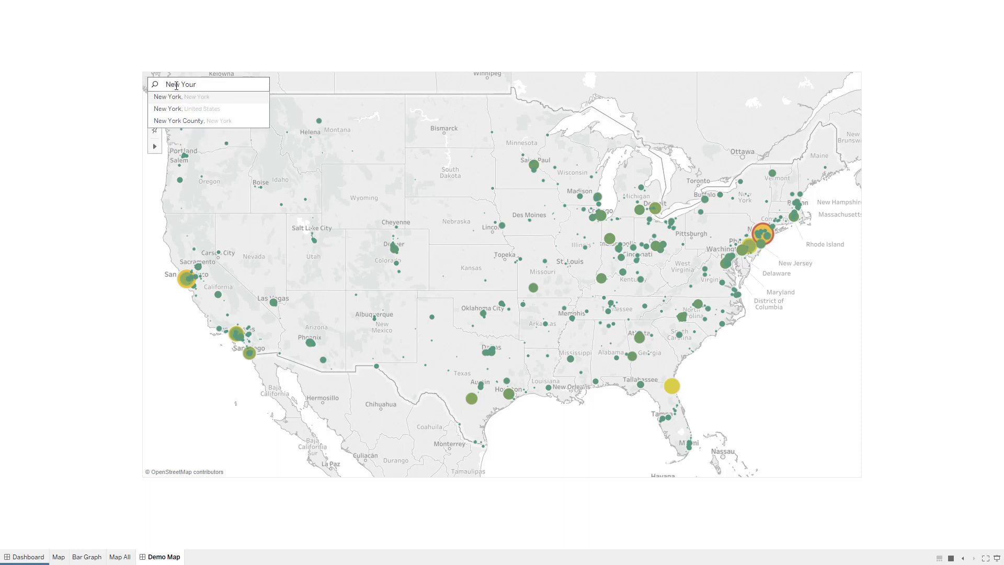
key(Down)
key(Return)
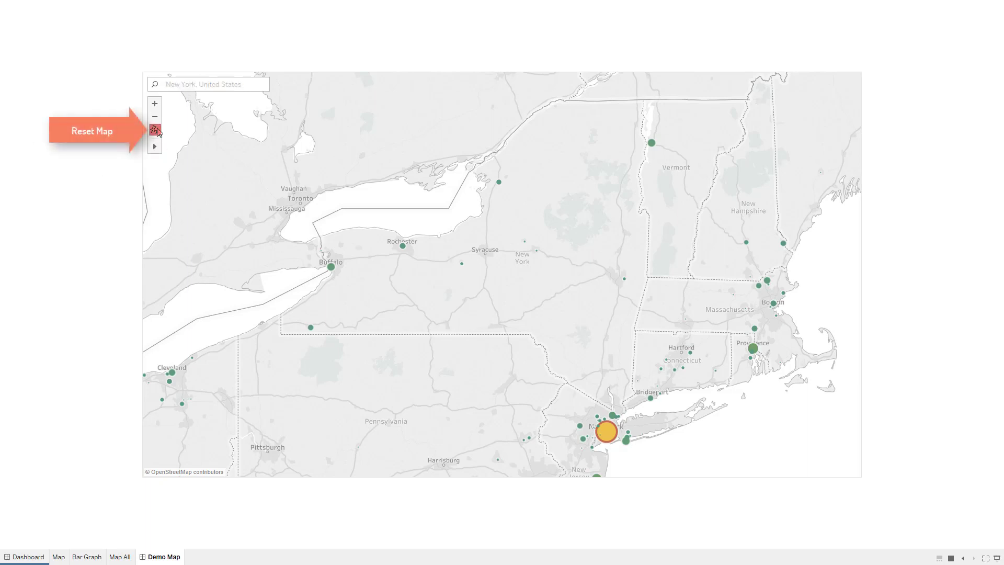
click(155, 130)
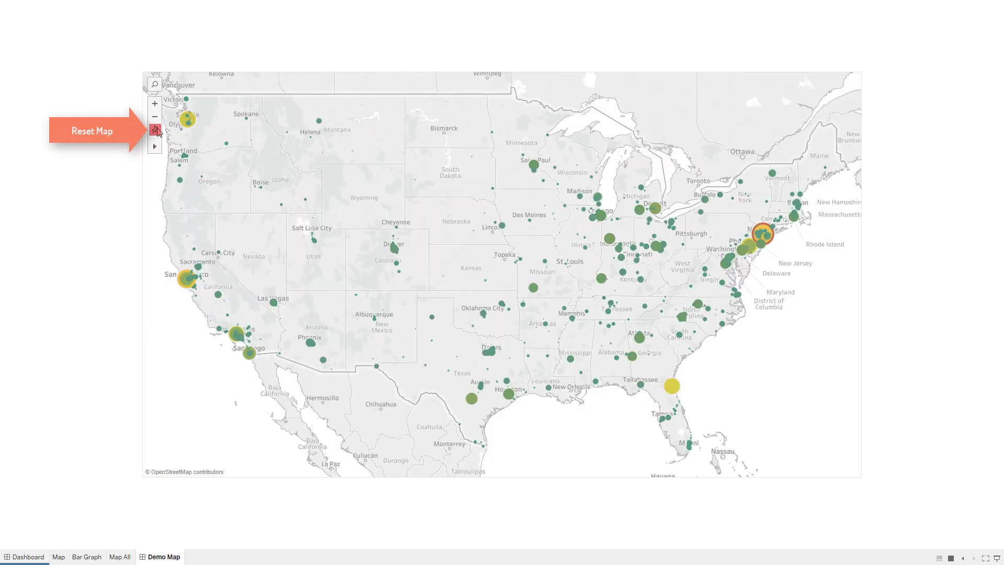
Search the map for Jackson County, Missouri, and reset the map to its original extent
click(155, 84)
text(Jackson cou)
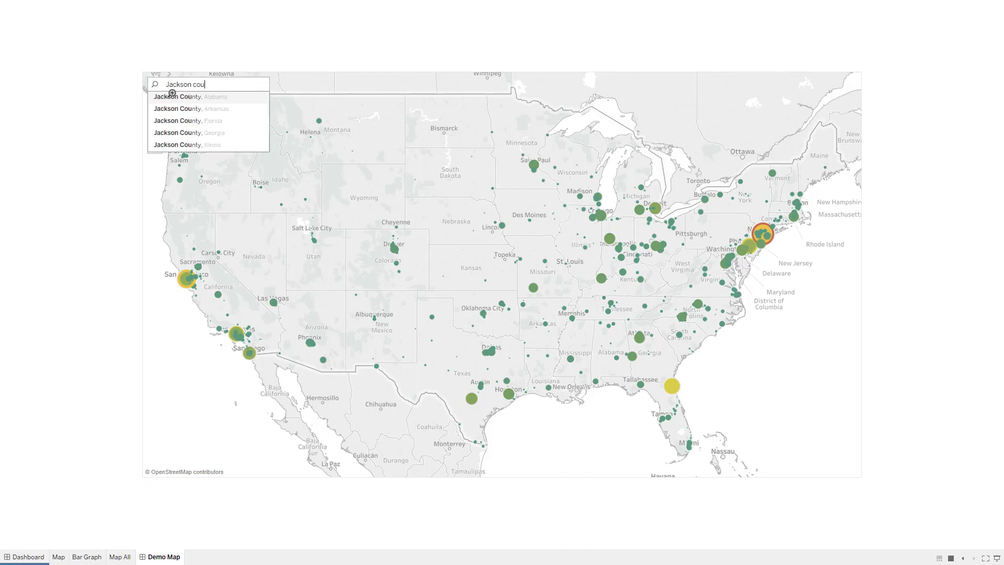
text(nty, mi)
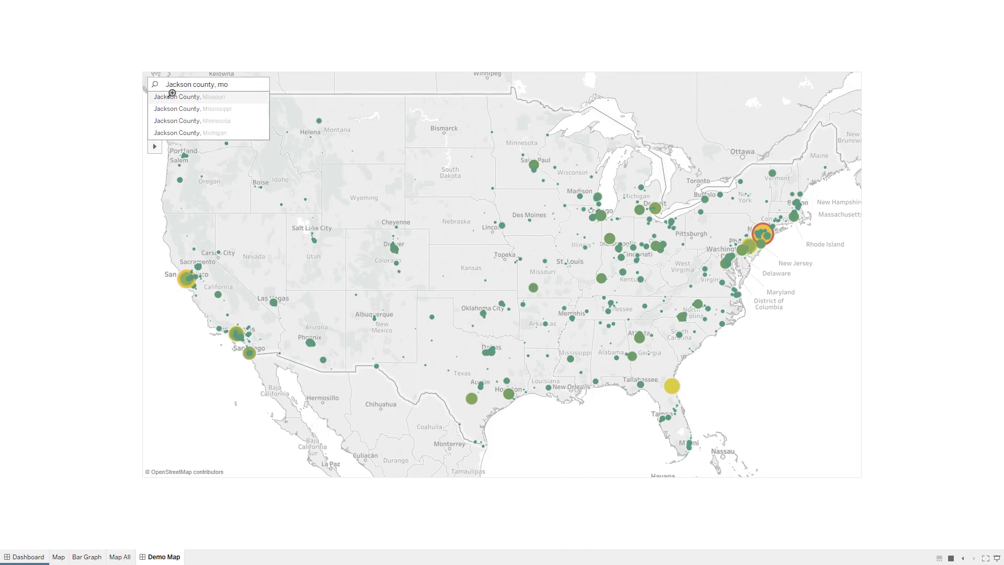
click(172, 96)
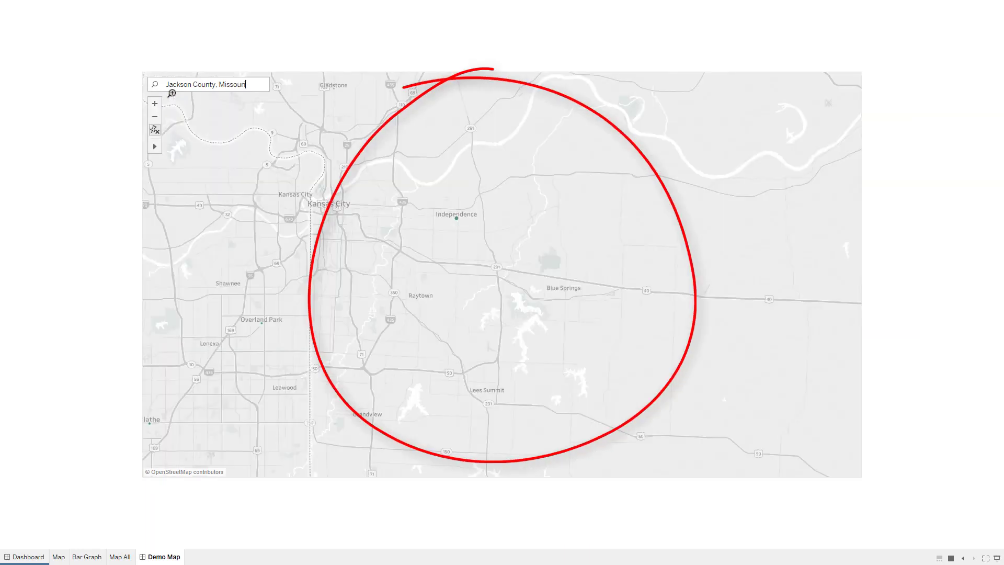
click(155, 129)
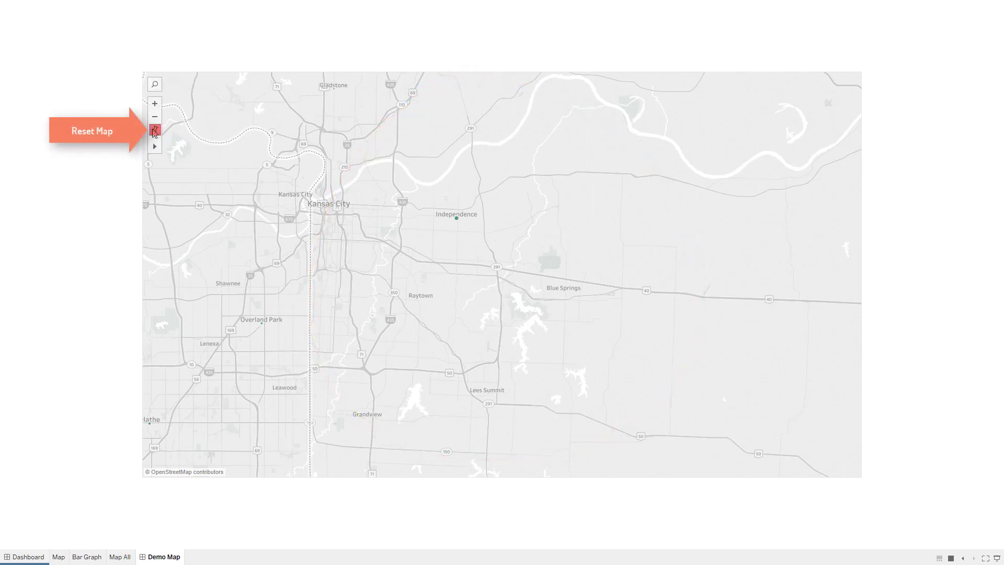
Search the map for the city Chicago, Illinois, and restore the full map view
click(155, 85)
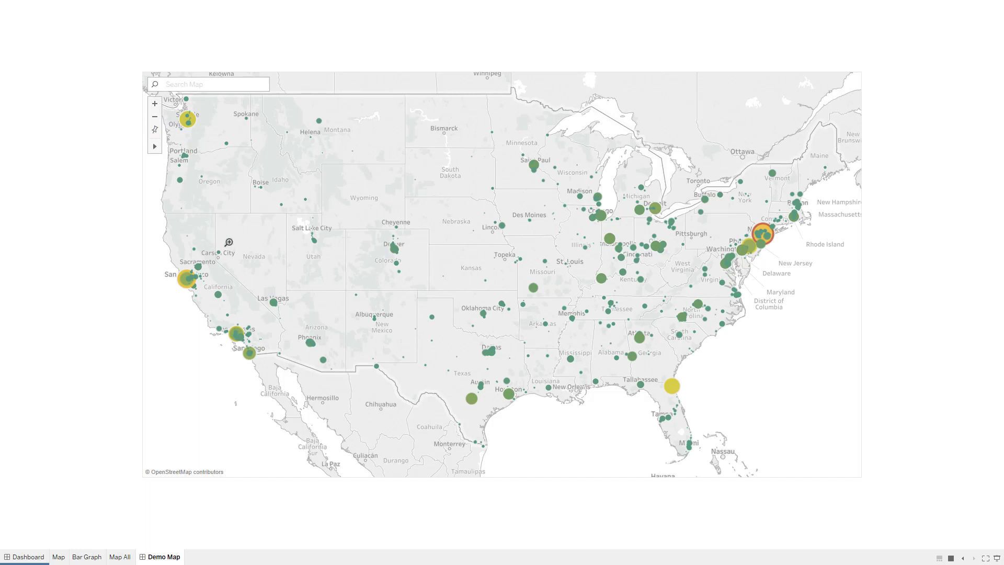
text(Chica)
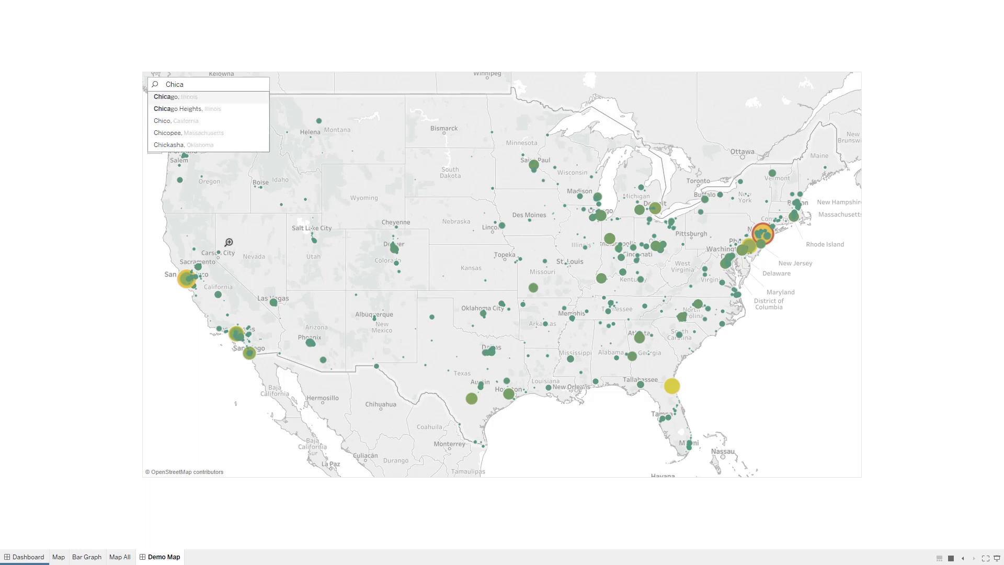
text(go)
key(Return)
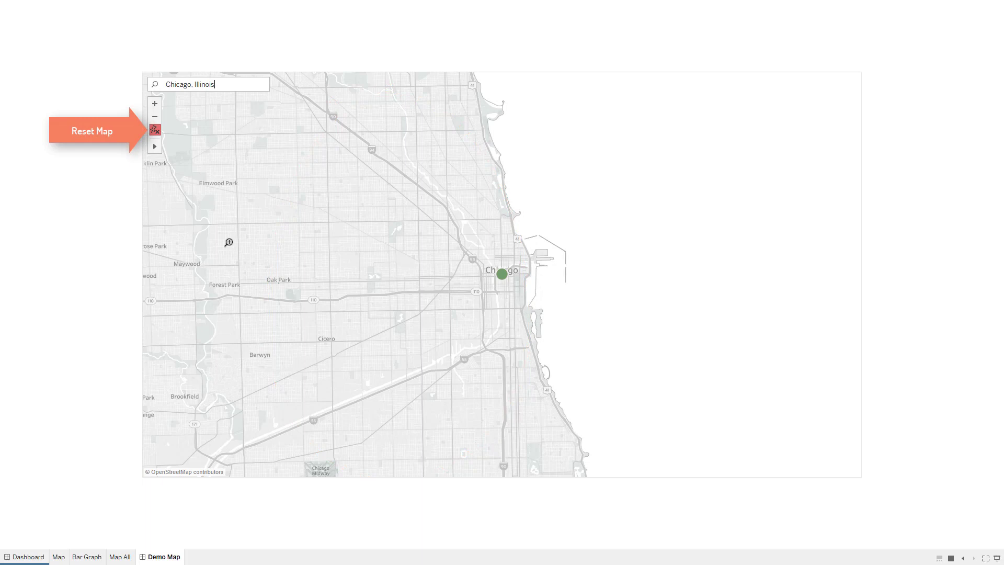
click(156, 130)
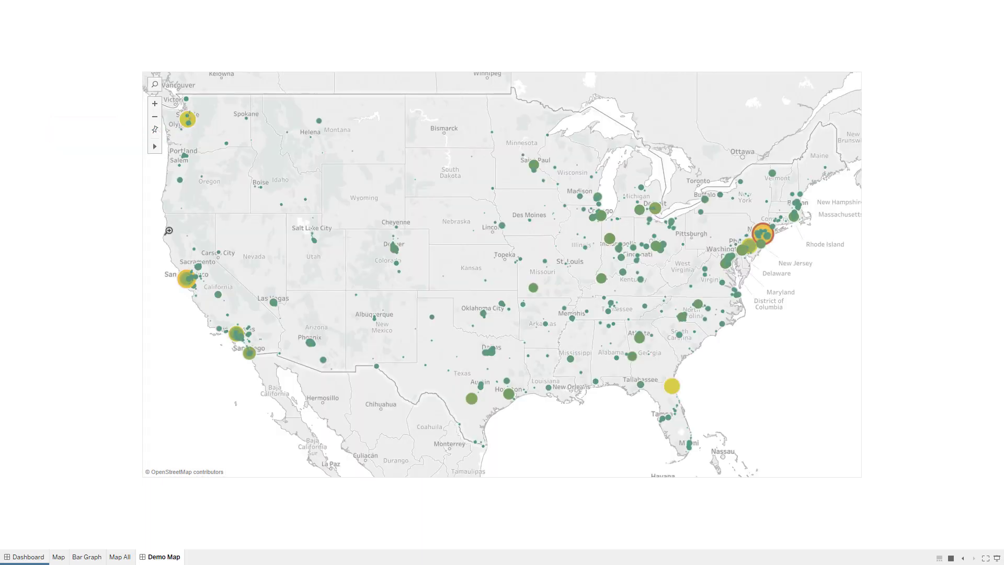
Search the map for ZIP code 32216 in Jacksonville, FL, zoom out from it, and reset the map view
click(156, 85)
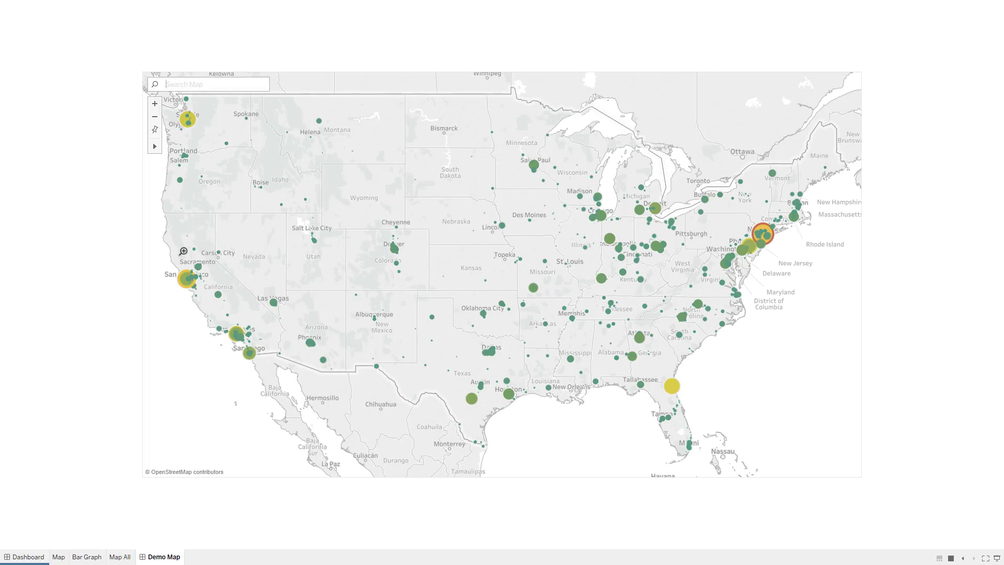
text(32216)
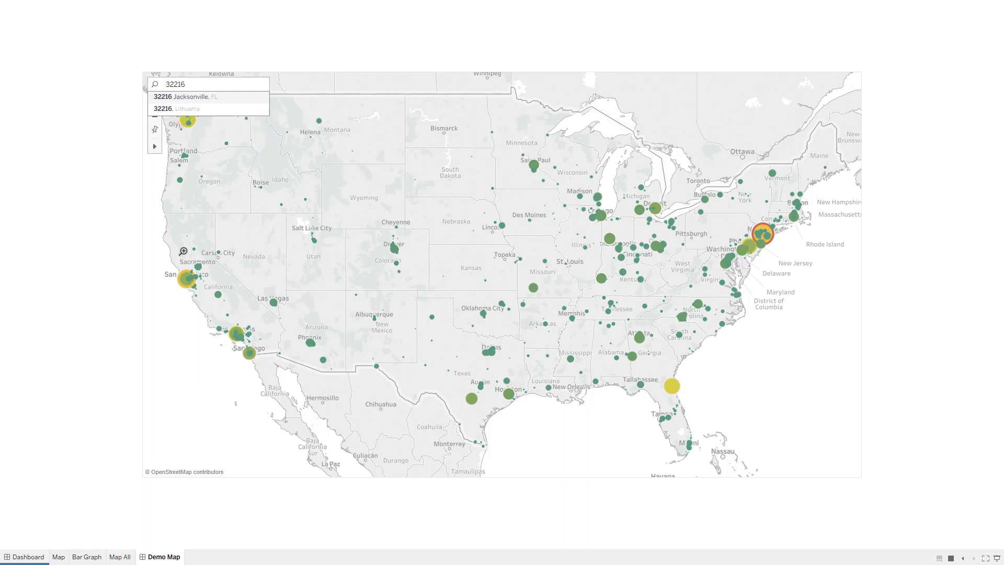
key(Return)
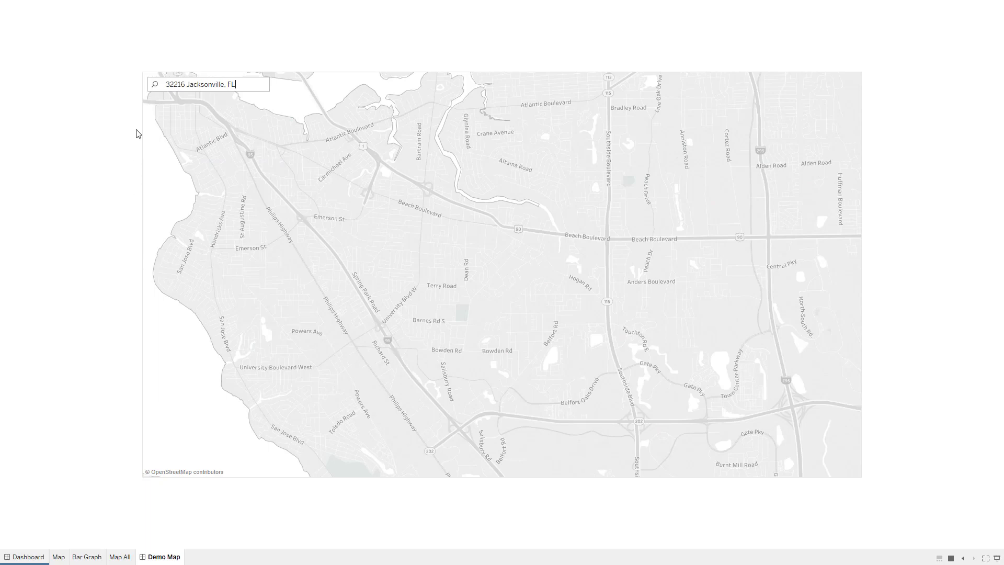
click(156, 121)
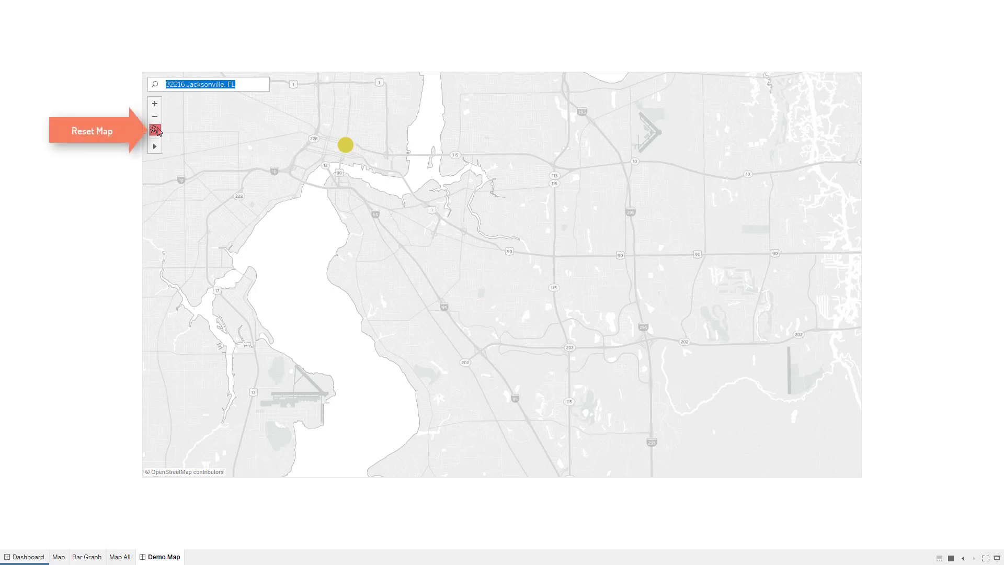
click(154, 129)
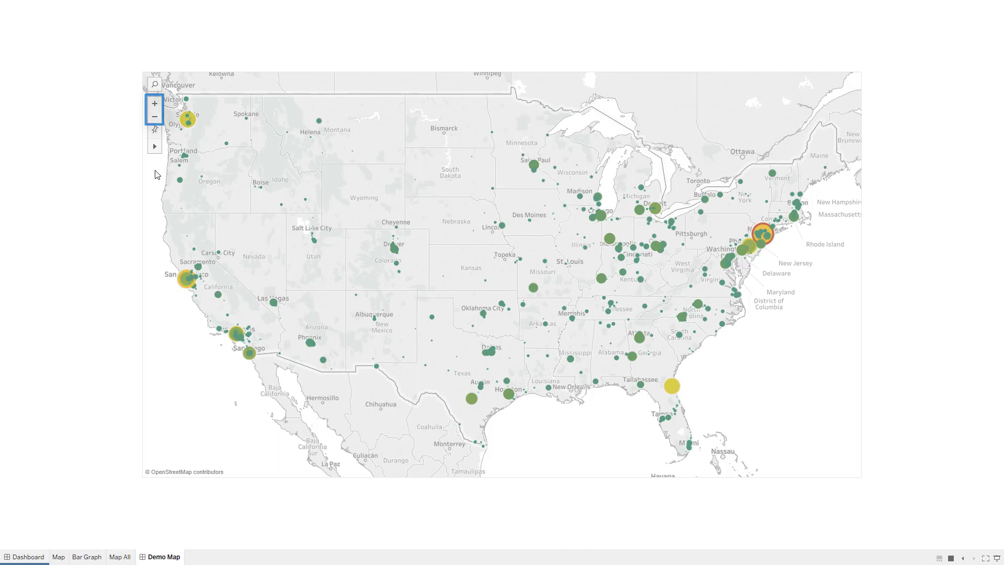
Search the map for Los Angeles County, California, and bring it into view
click(155, 85)
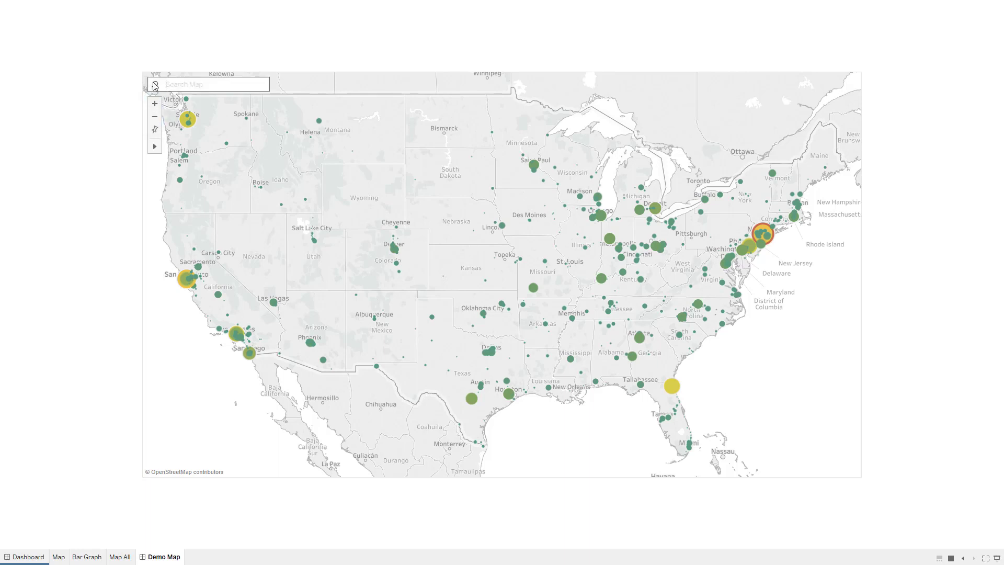
text(Los)
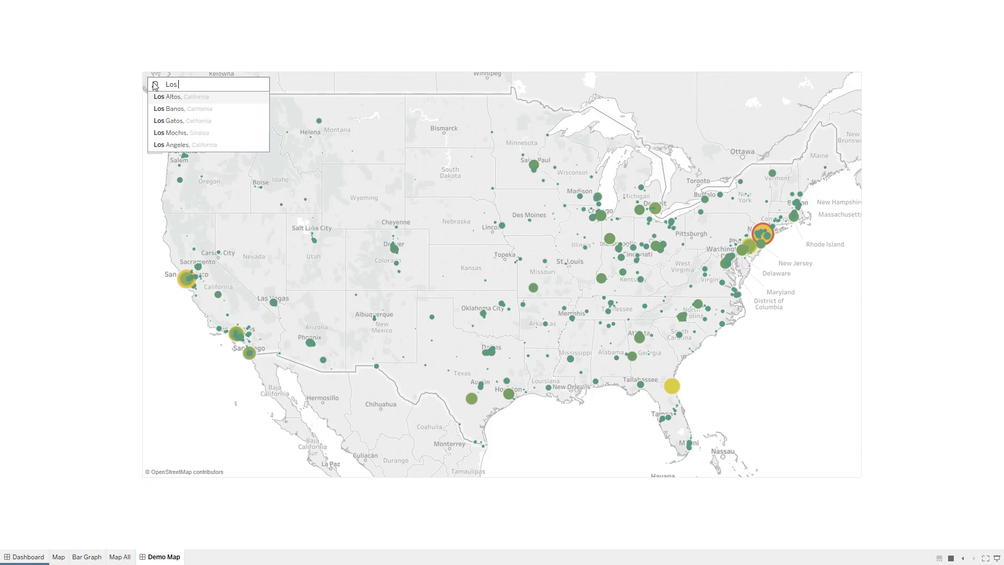
text( Angel)
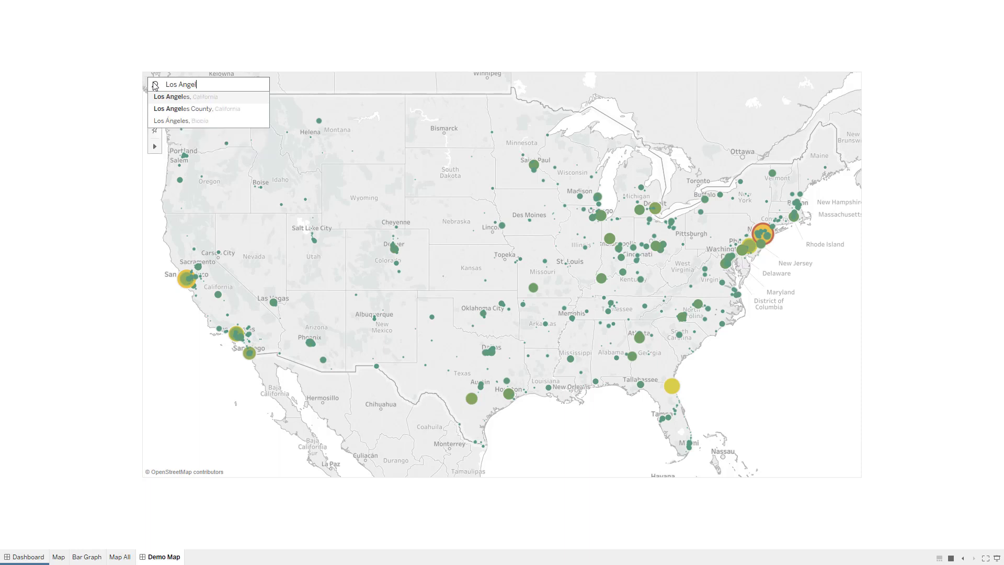
text(es)
key(Down)
key(Return)
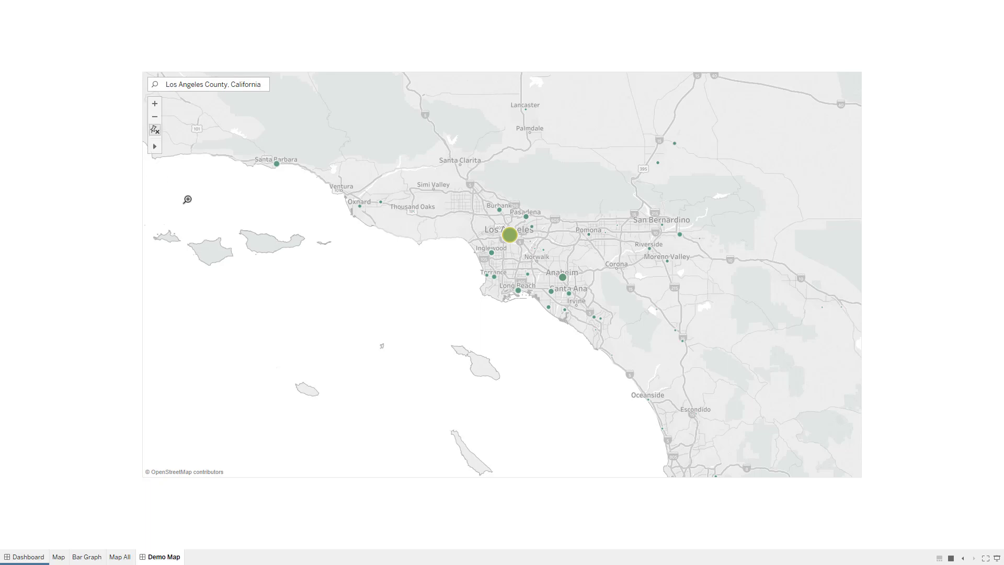
Zoom in and out around Los Angeles County, and reset the map to the full United States
click(156, 104)
click(155, 105)
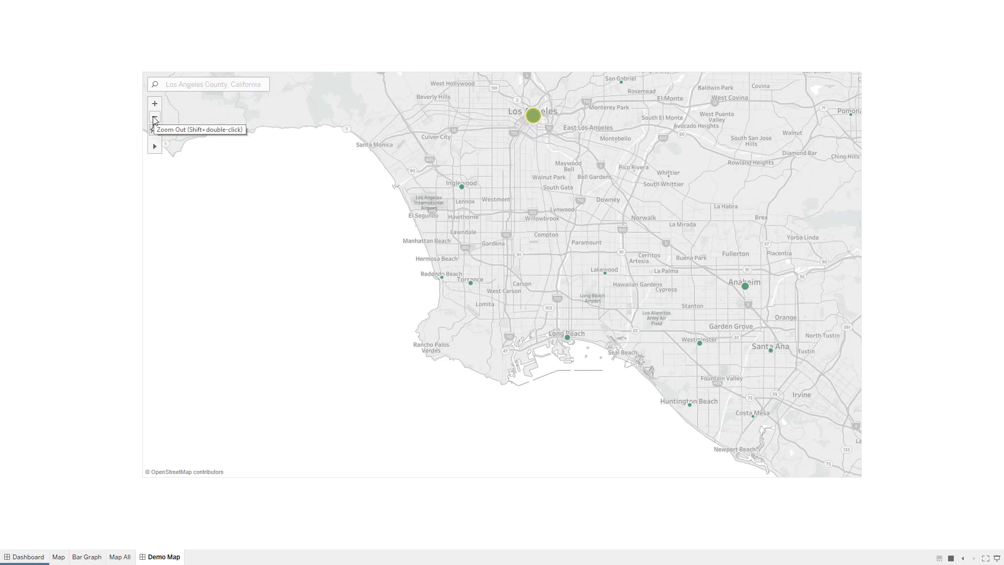
click(155, 118)
click(154, 118)
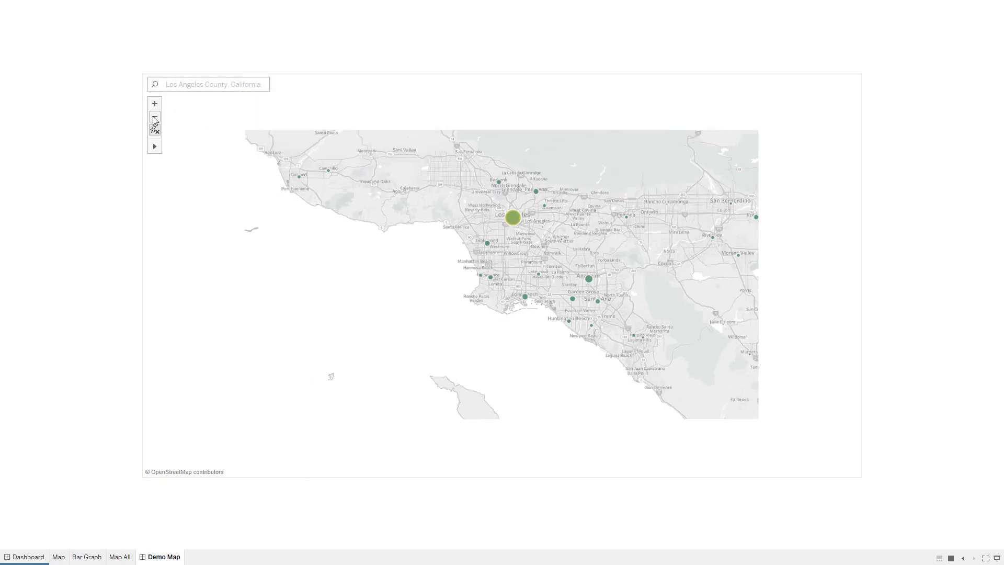
click(155, 118)
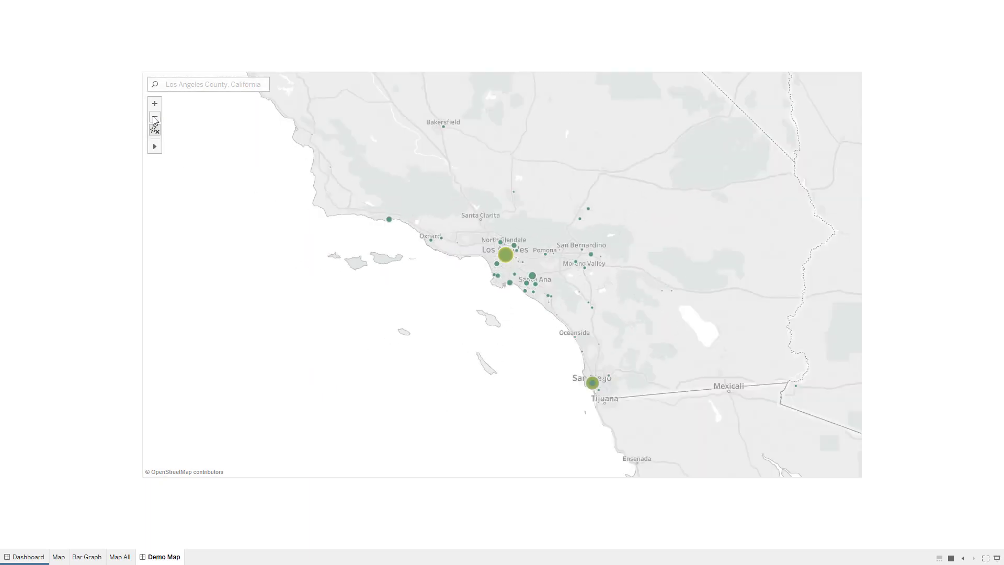
click(155, 119)
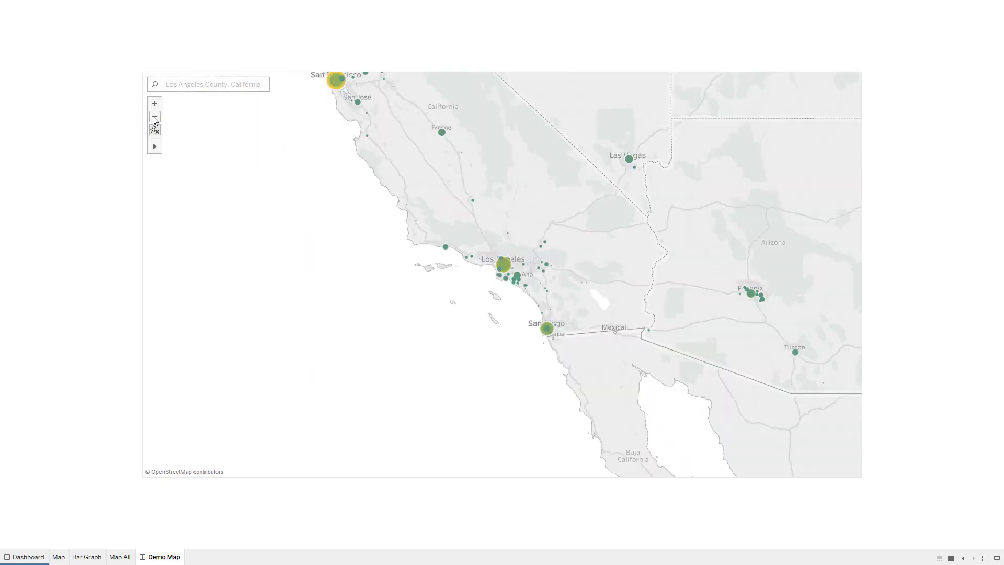
click(154, 118)
click(155, 129)
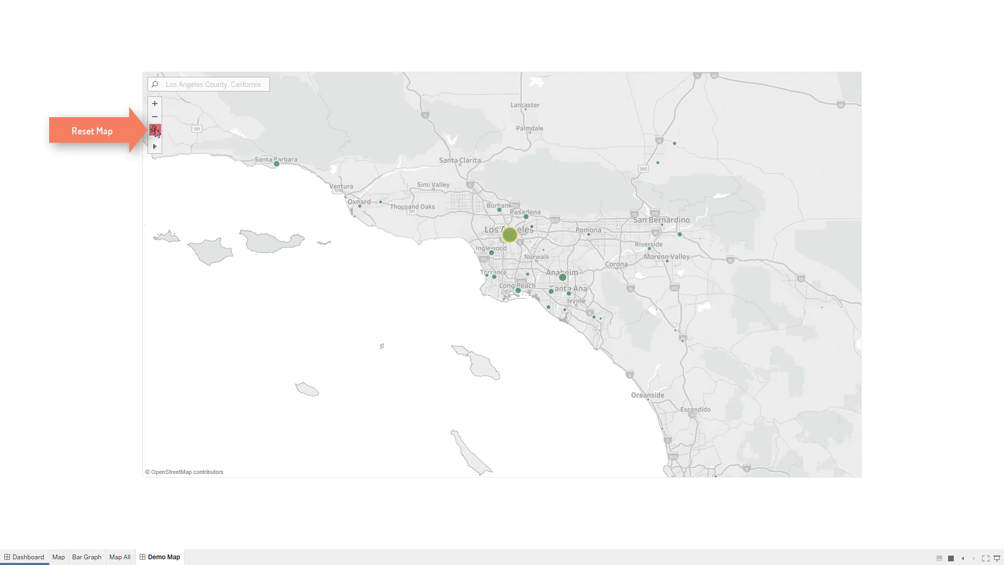
click(155, 130)
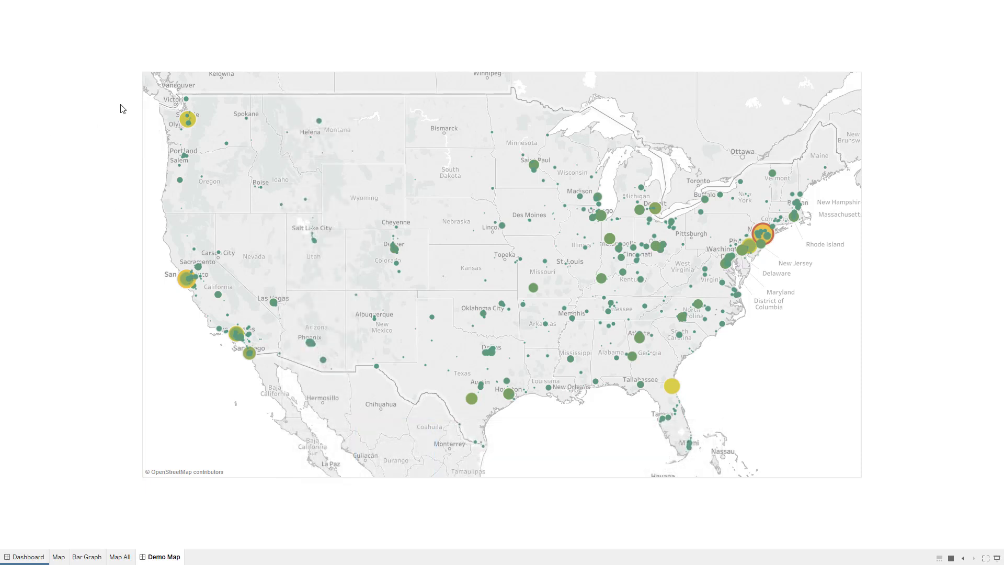
Zoom the map into a rectangular area around Seattle, Washington, and reset the view
mouse_move(164, 142)
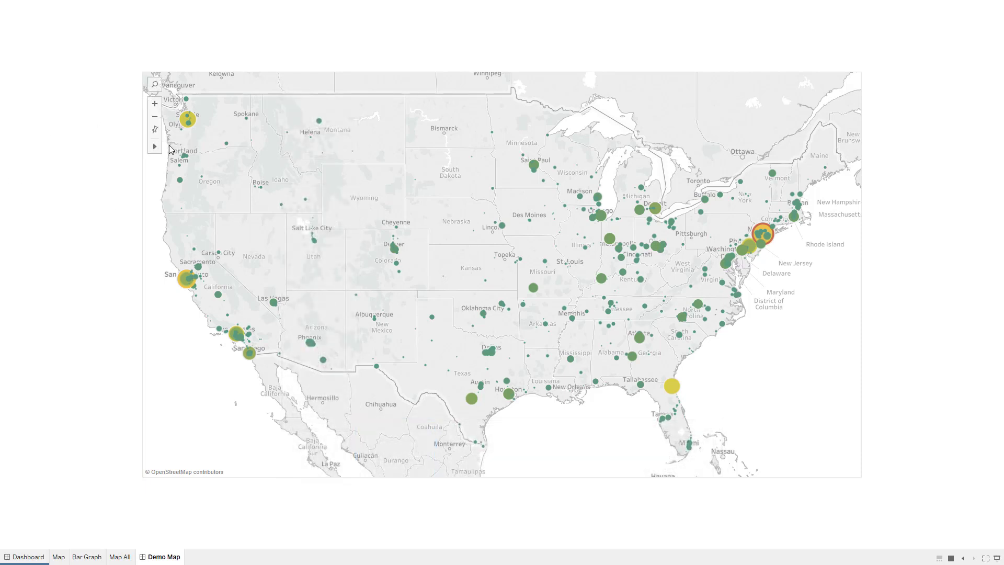
drag(165, 97, 233, 152)
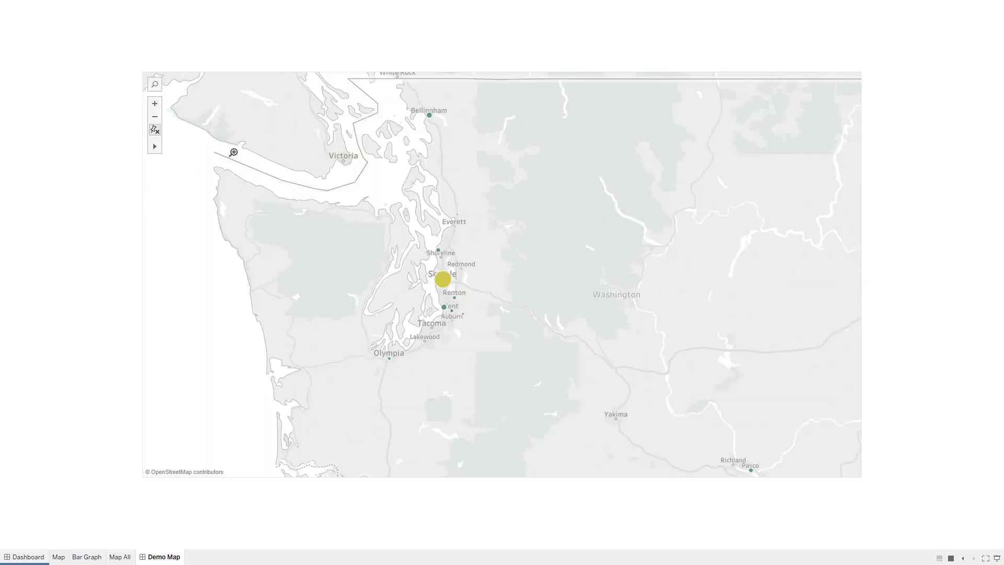
click(154, 130)
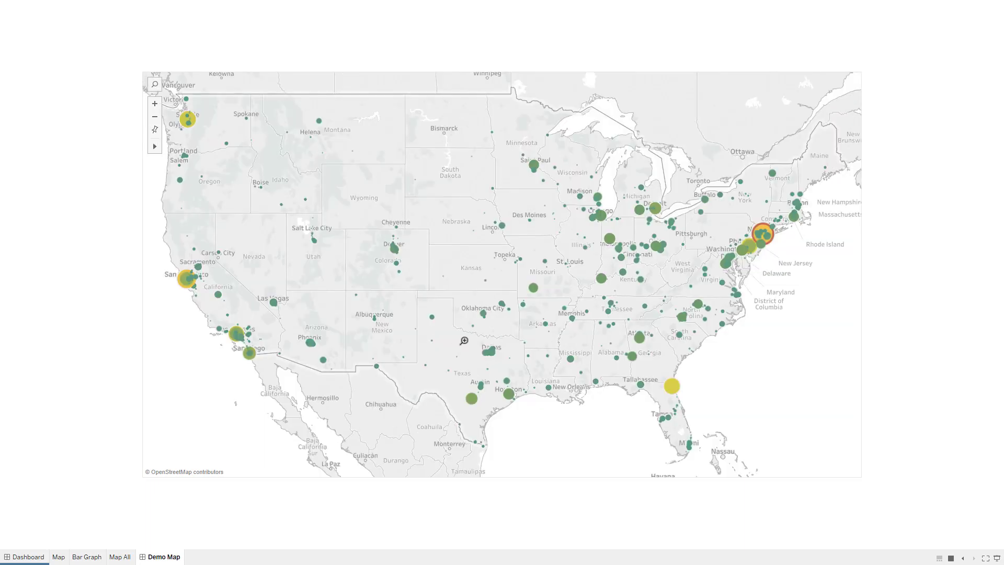
Zoom the map into a rectangular area around Dallas and Fort Worth, Texas
drag(469, 340, 506, 364)
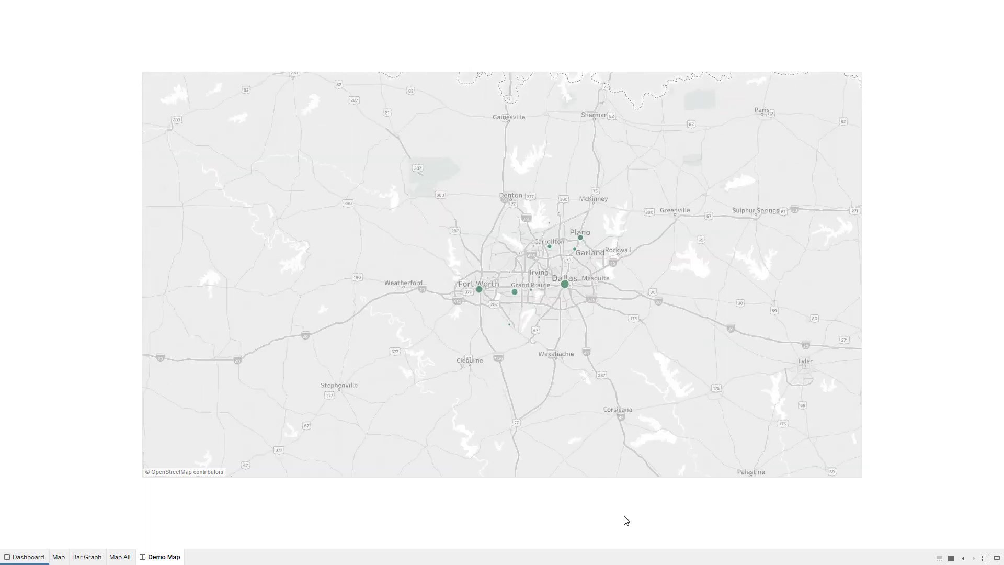
mouse_move(168, 195)
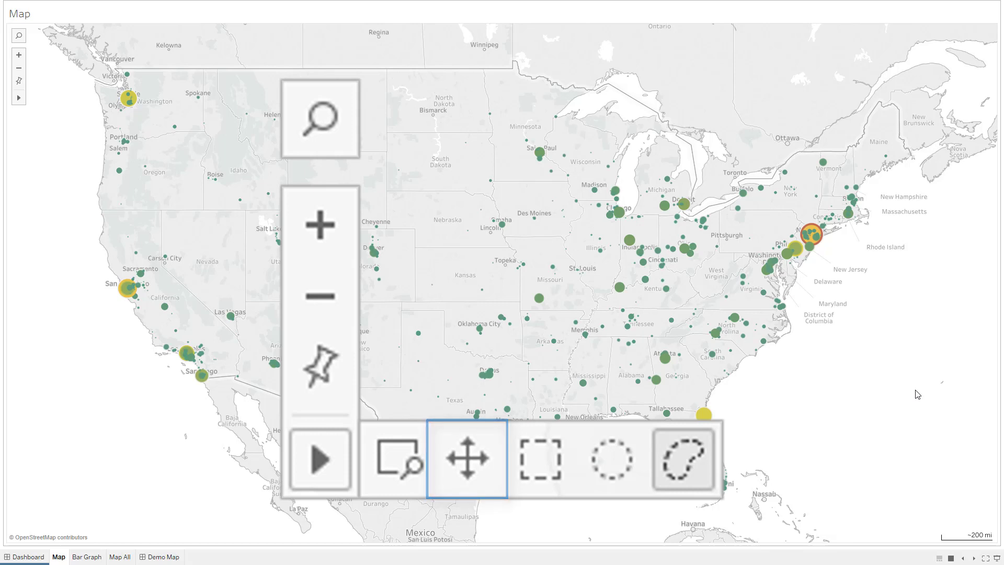
Shift the map slightly with the Pan tool on the Map sheet, and reset the map view
mouse_move(18, 99)
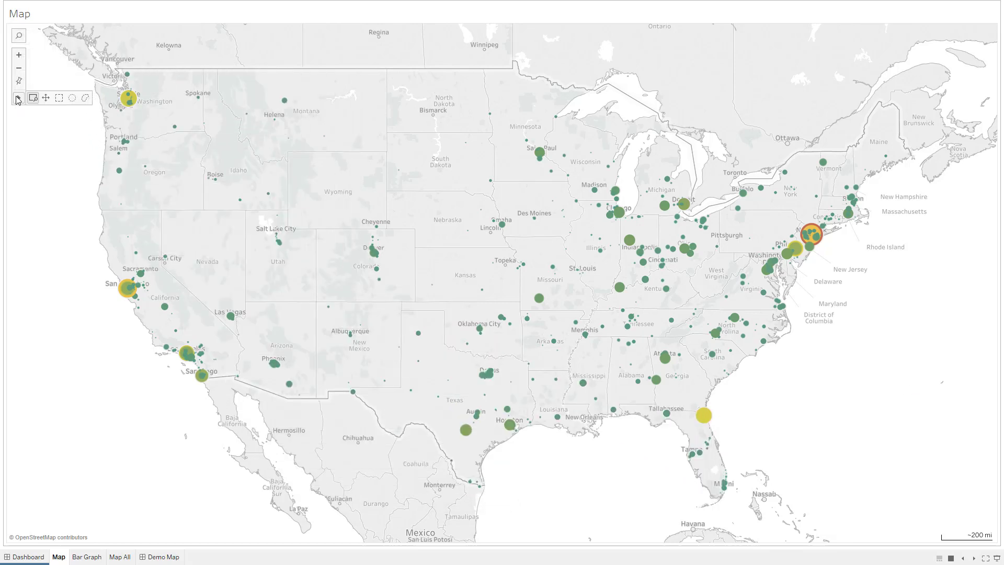
click(45, 98)
drag(533, 251, 509, 246)
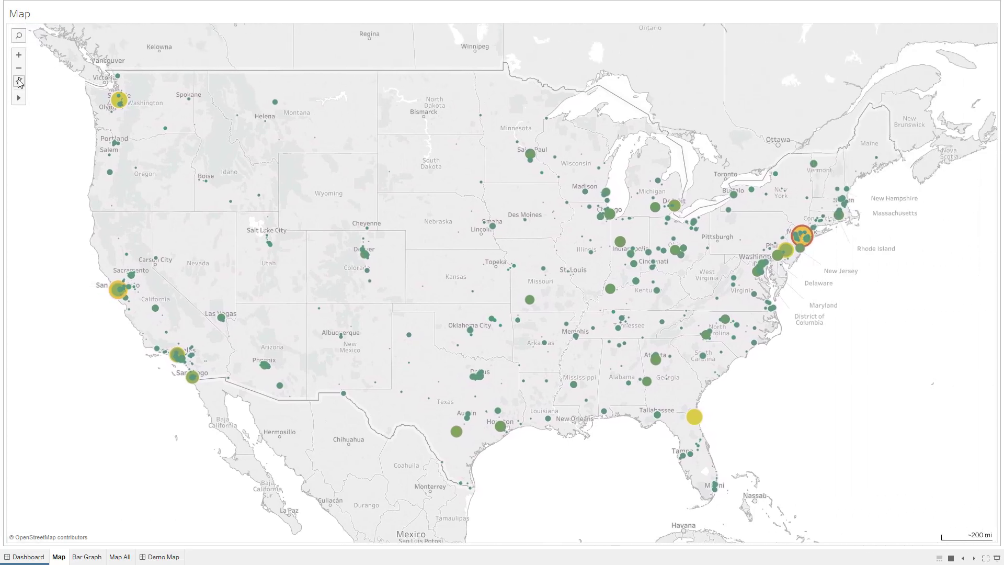
click(19, 81)
Zoom the map into the area around Chicago and southern Lake Michigan, and activate the Pan tool
mouse_move(19, 98)
click(59, 98)
drag(568, 175, 655, 243)
click(48, 99)
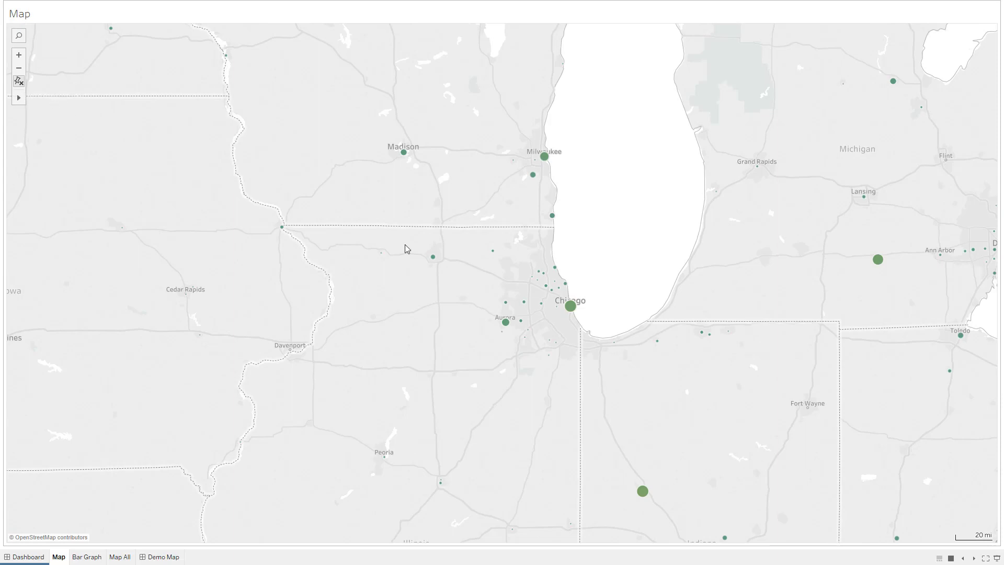
Pan the Map sheet's map north from Chicago to bring more of Wisconsin into view, and reset the map view
drag(562, 390, 627, 556)
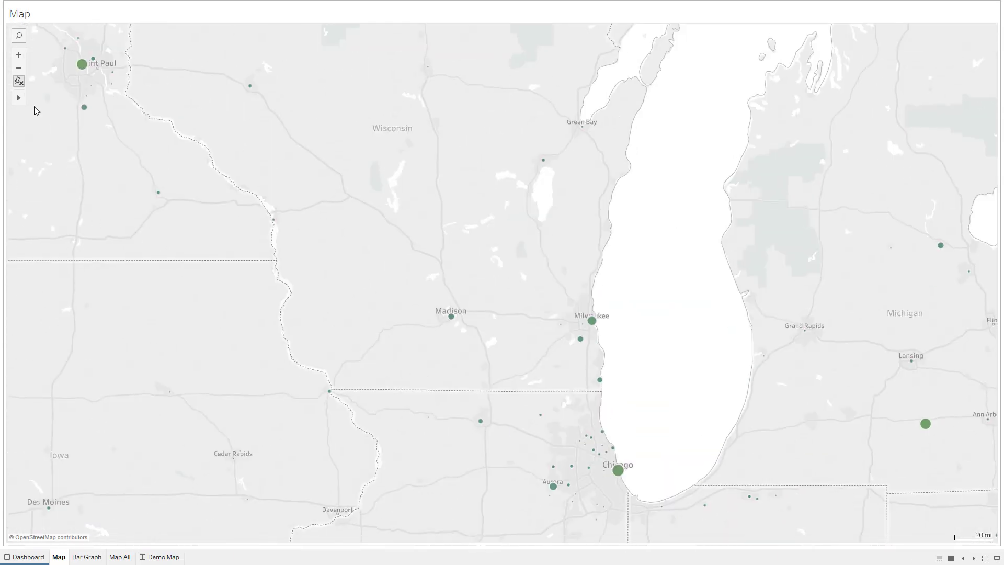
click(19, 81)
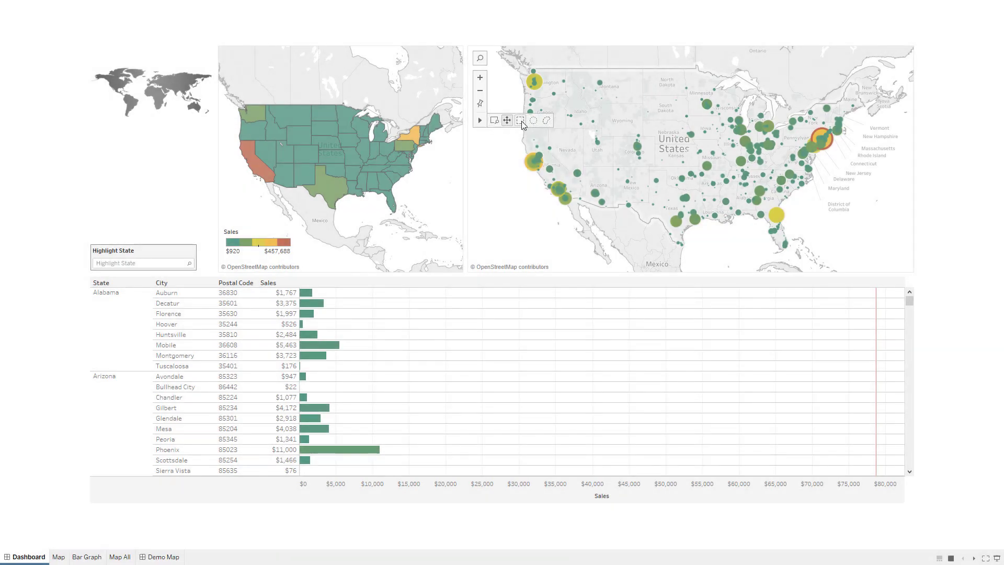
On the Dashboard's city sales map, select the marks around Dallas, Texas with the Rectangular selection tool
mouse_move(680, 196)
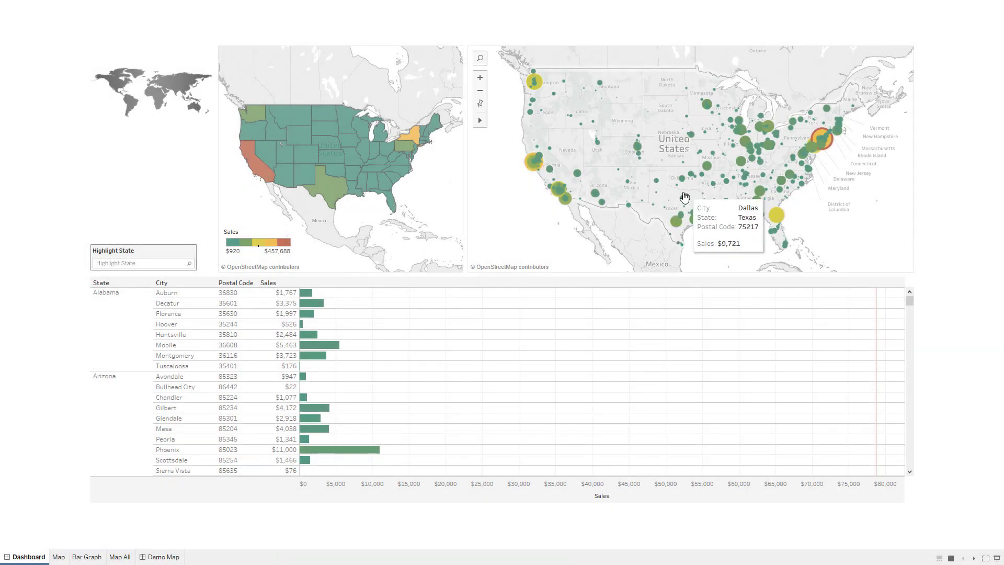
drag(677, 191, 697, 205)
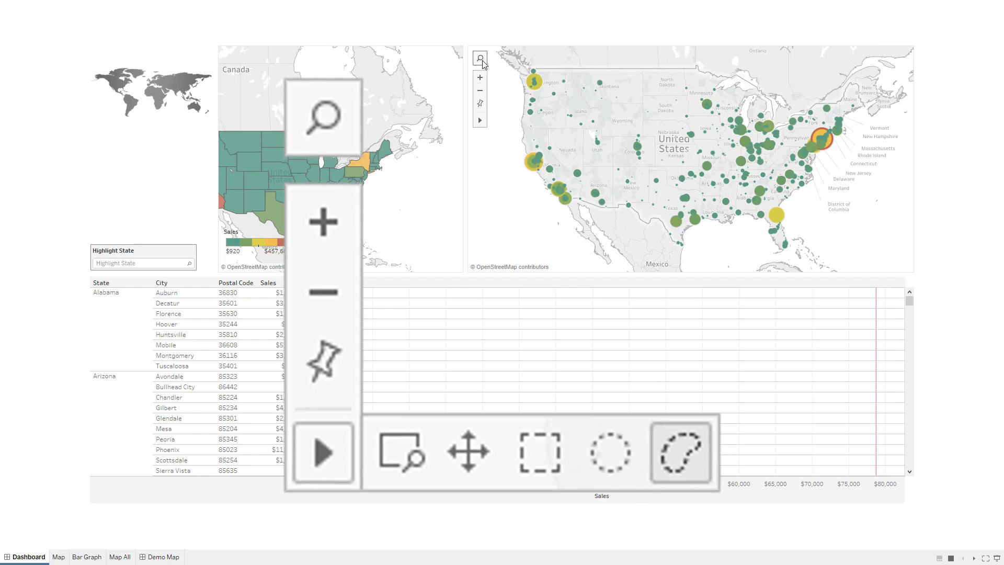
Search the city sales map for "New York", zoom to New York, United States, and pan south to bring Philadelphia and Washington into view
click(481, 58)
text(New)
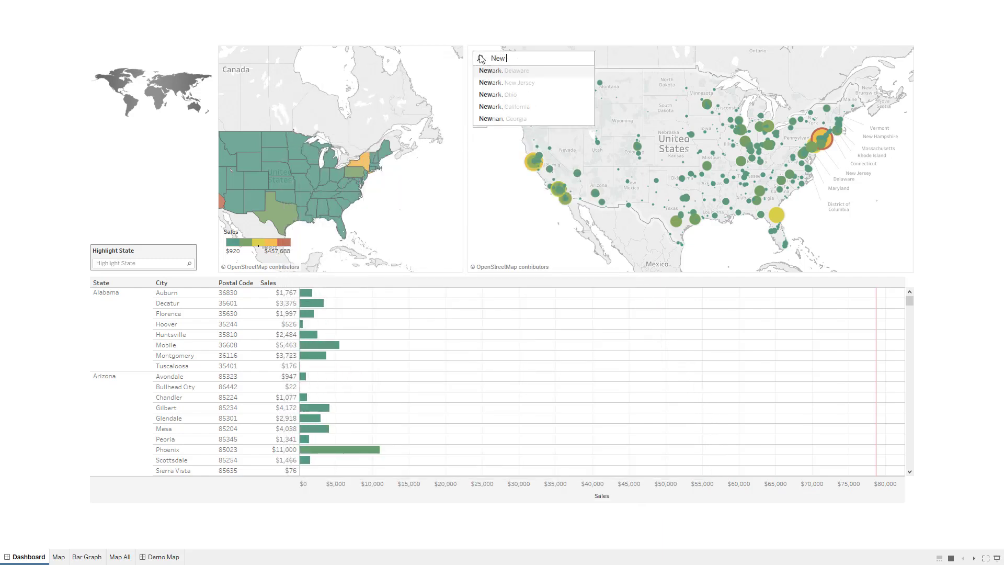
text( York)
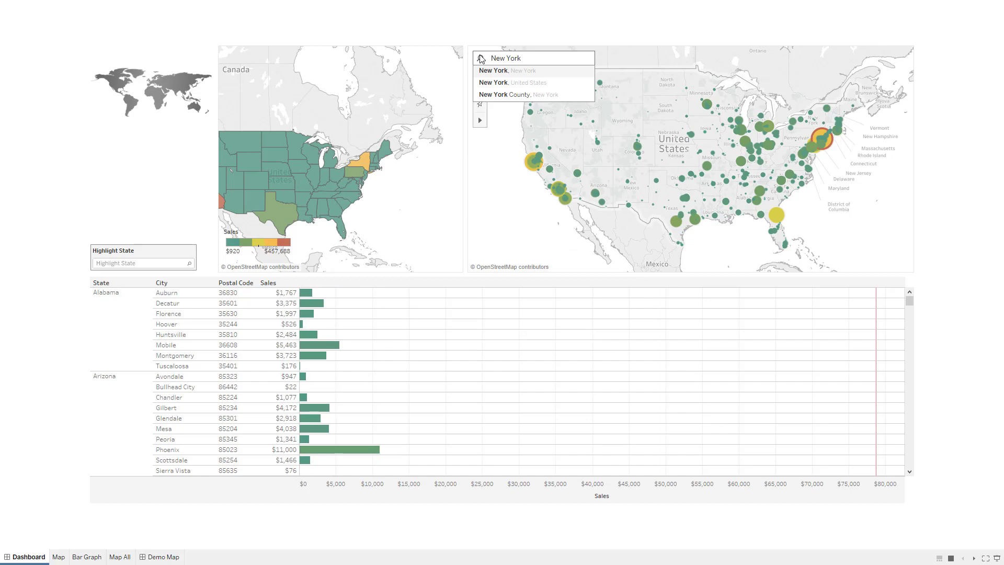
key(Down)
key(Return)
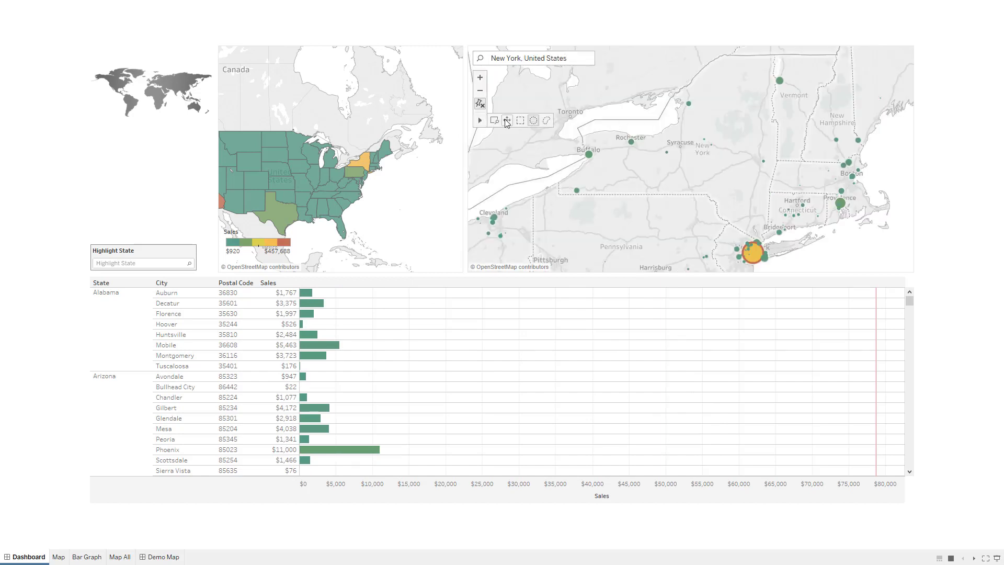
drag(705, 229, 709, 91)
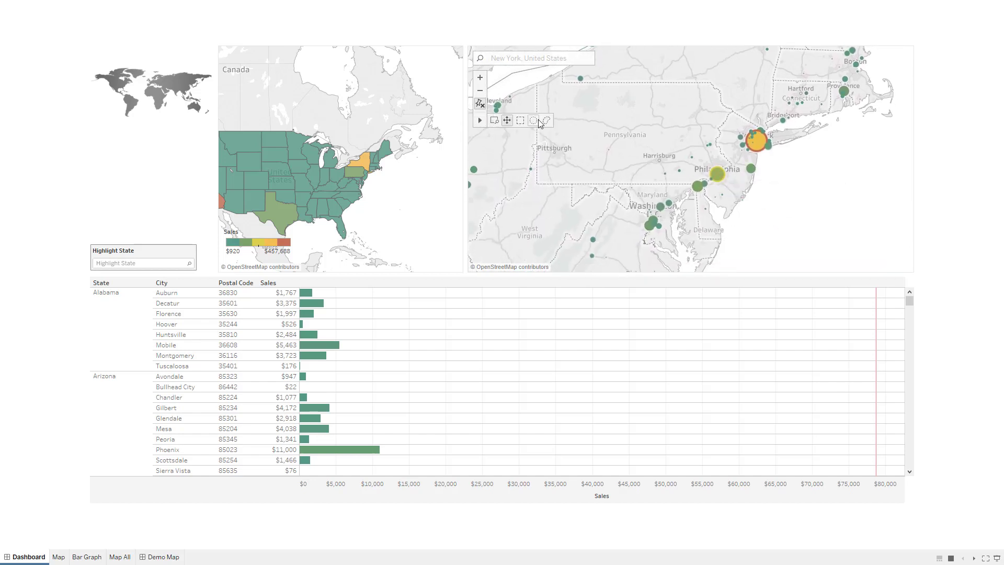
Select marks around Philadelphia and farther northwest on the city sales map with the area selection tools
click(705, 185)
drag(710, 195, 713, 234)
mouse_move(568, 78)
mouse_down()
mouse_move(616, 120)
mouse_move(631, 188)
mouse_move(663, 224)
mouse_move(591, 257)
mouse_move(494, 102)
mouse_move(499, 86)
mouse_move(565, 78)
mouse_up()
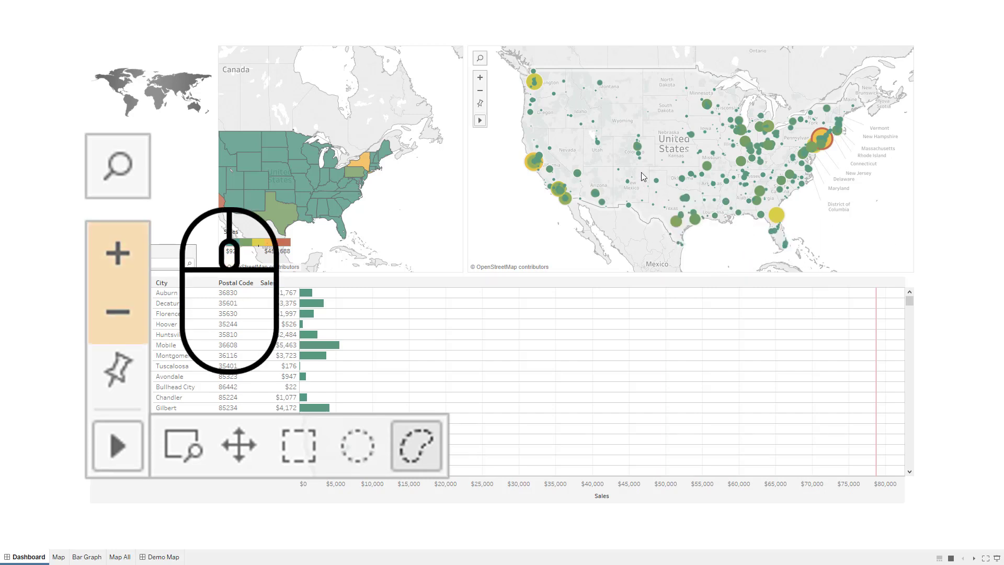
Zoom the city sales map in and out around the central United States
scroll(643, 176, up, 4)
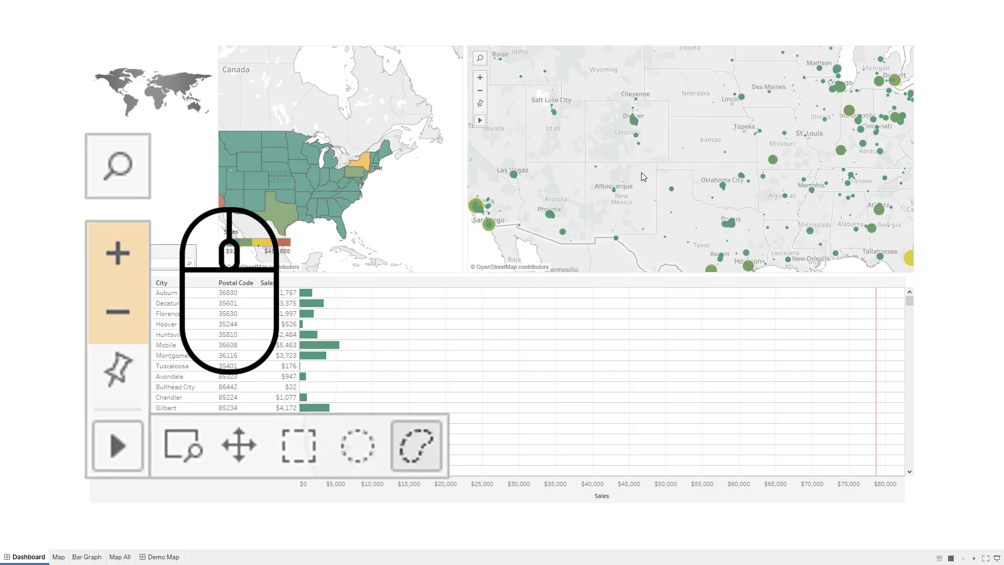
scroll(681, 189, down, 4)
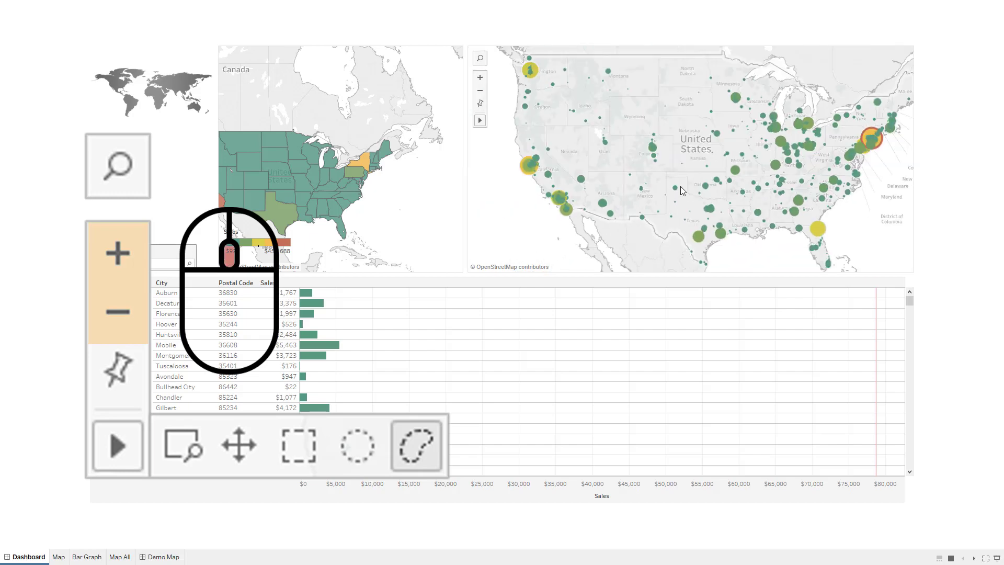
scroll(681, 190, down, 3)
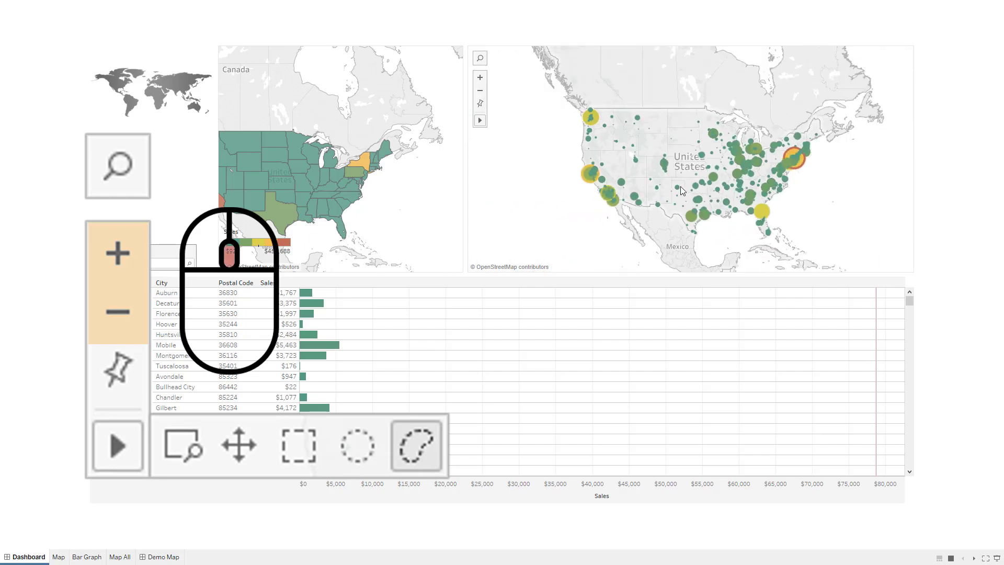
scroll(681, 189, down, 3)
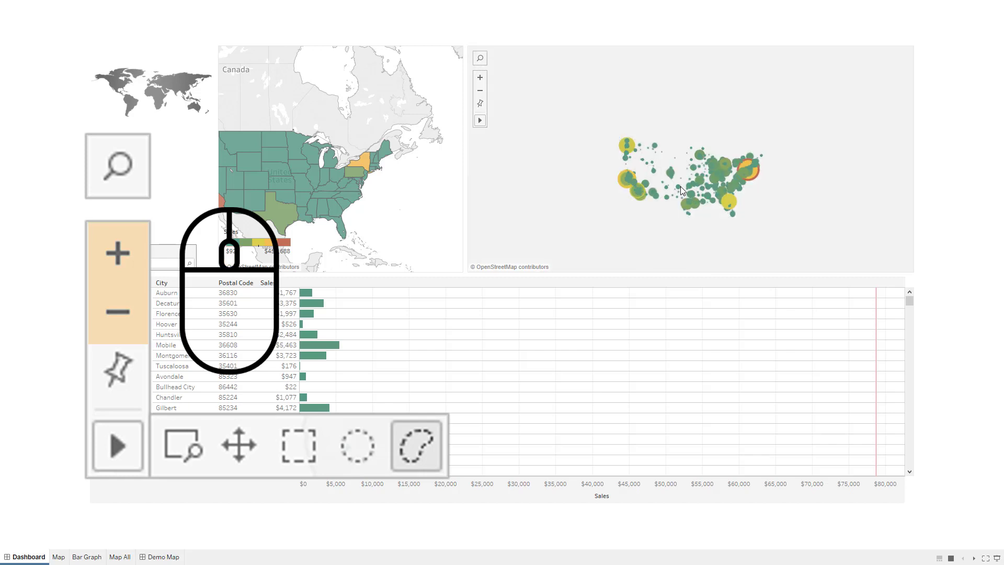
scroll(680, 186, up, 4)
scroll(667, 134, up, 2)
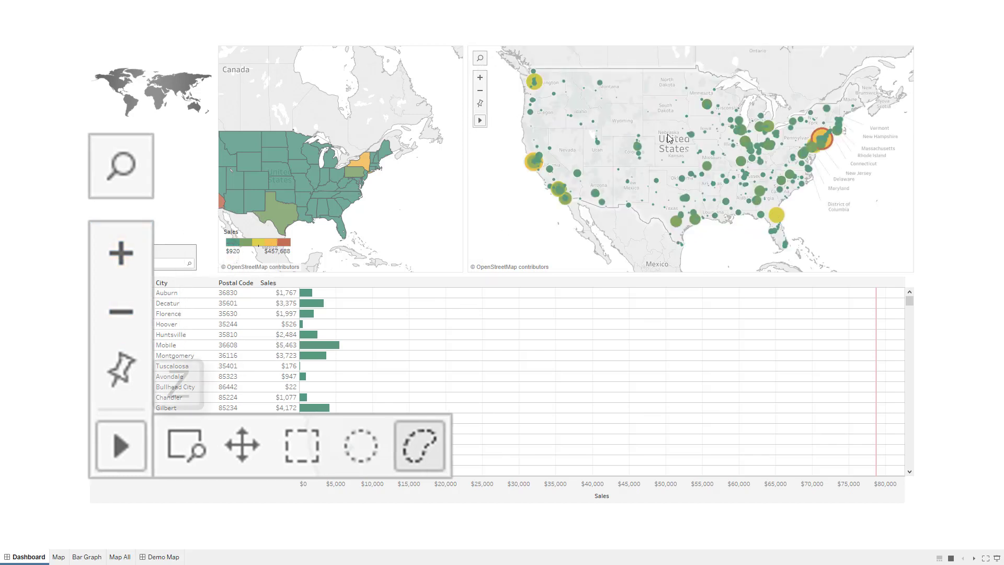
key(f)
key(a)
mouse_move(680, 168)
key(s)
key(d)
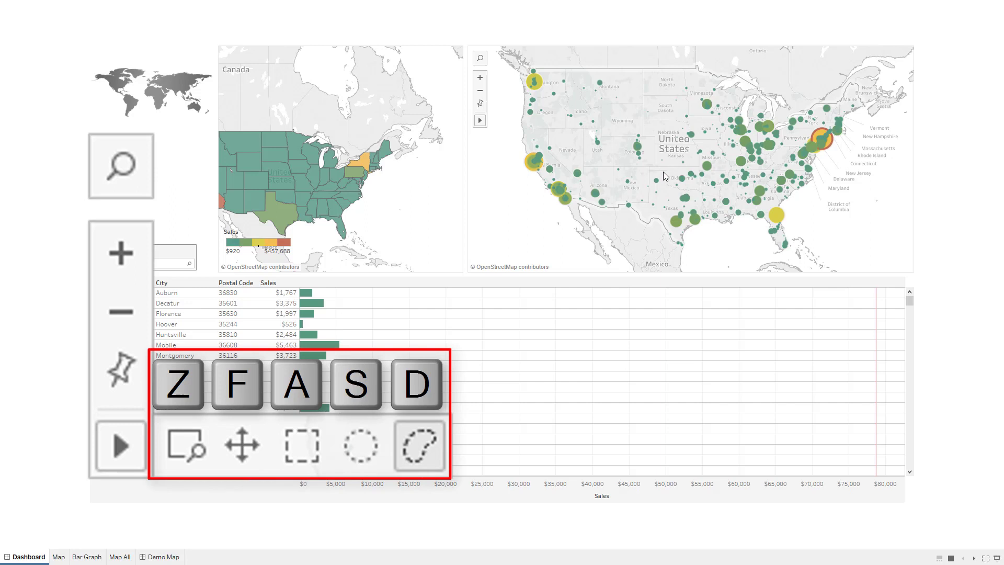
Zoom the city sales map into a rectangular area around Denver, Colorado, and reset the view
mouse_move(573, 201)
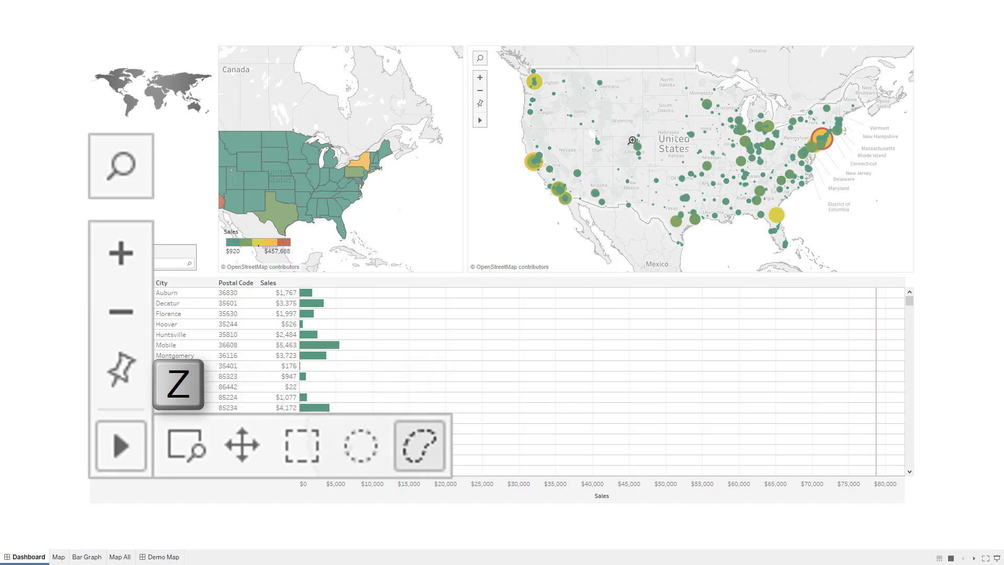
drag(628, 130, 652, 167)
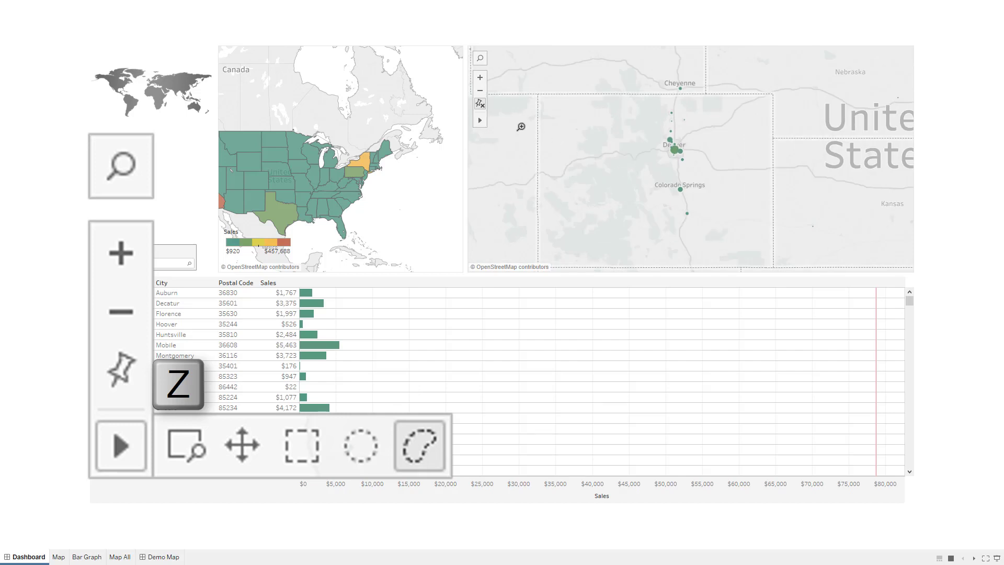
click(480, 103)
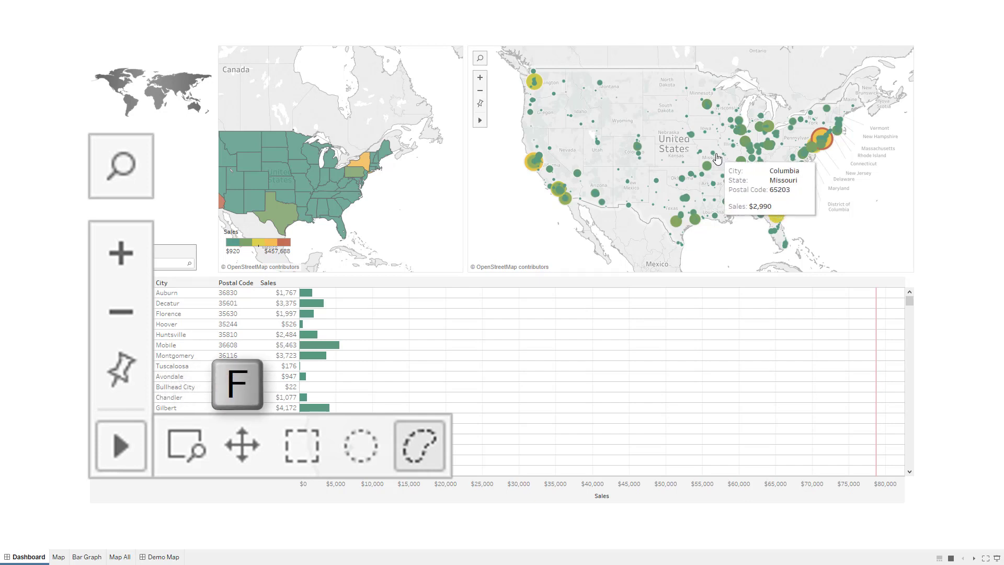
Pan the city sales map slightly southwest on screen, and select the marks around San Francisco with the Rectangular selection tool
drag(745, 151, 724, 182)
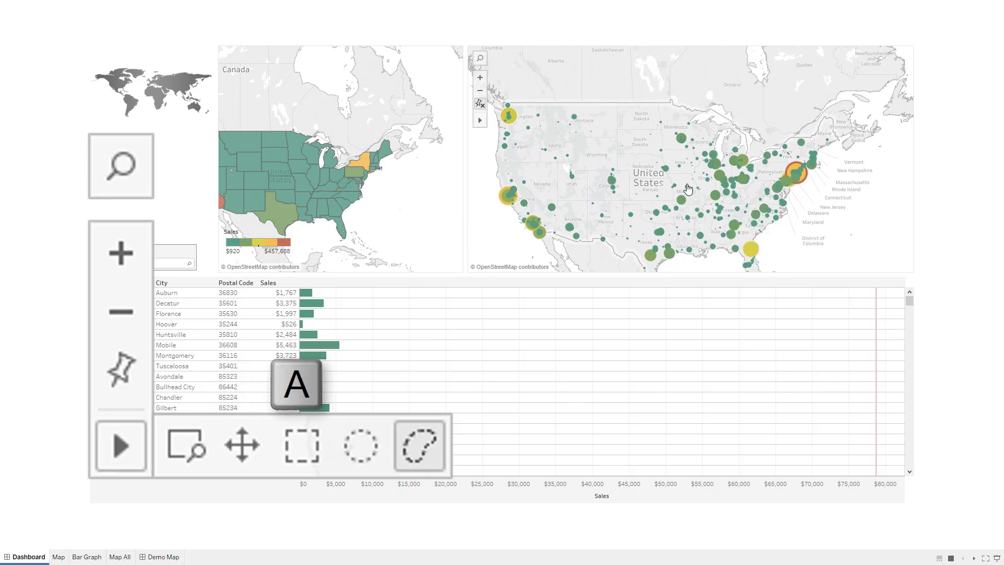
mouse_move(492, 181)
mouse_down()
mouse_move(531, 219)
mouse_move(527, 181)
mouse_move(497, 178)
mouse_up()
Select marks in the central United States with the Radial selection tool, and lasso the marks from Arkansas to Kentucky
key(s)
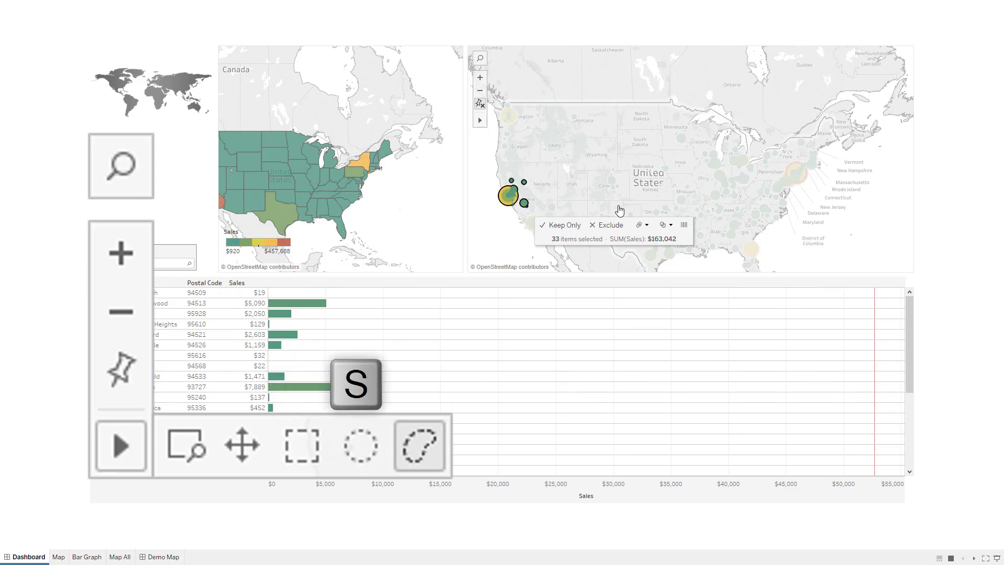
mouse_move(713, 163)
mouse_down()
mouse_move(712, 186)
mouse_move(743, 189)
mouse_move(716, 210)
mouse_move(685, 217)
mouse_move(660, 205)
mouse_move(649, 218)
mouse_up()
key(d)
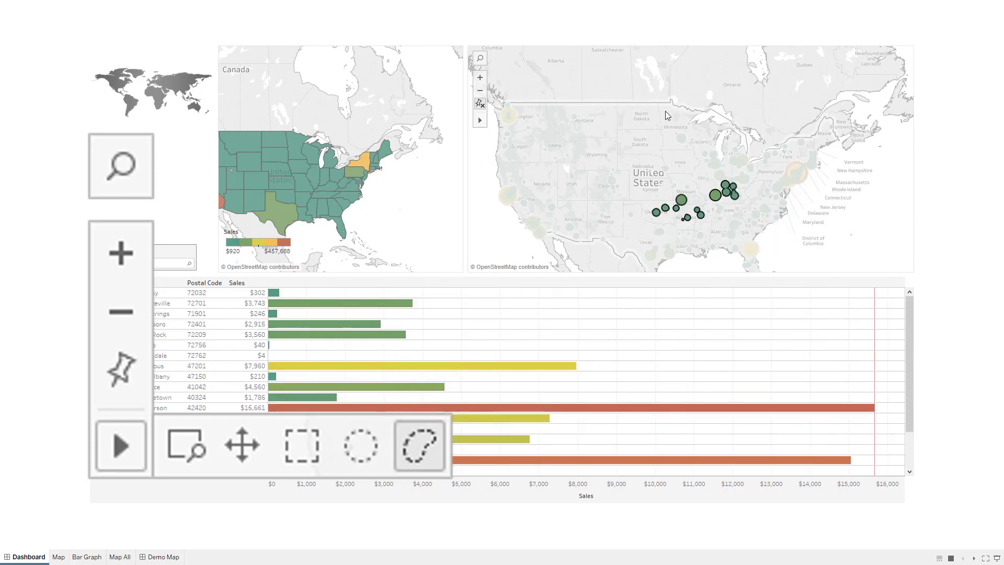